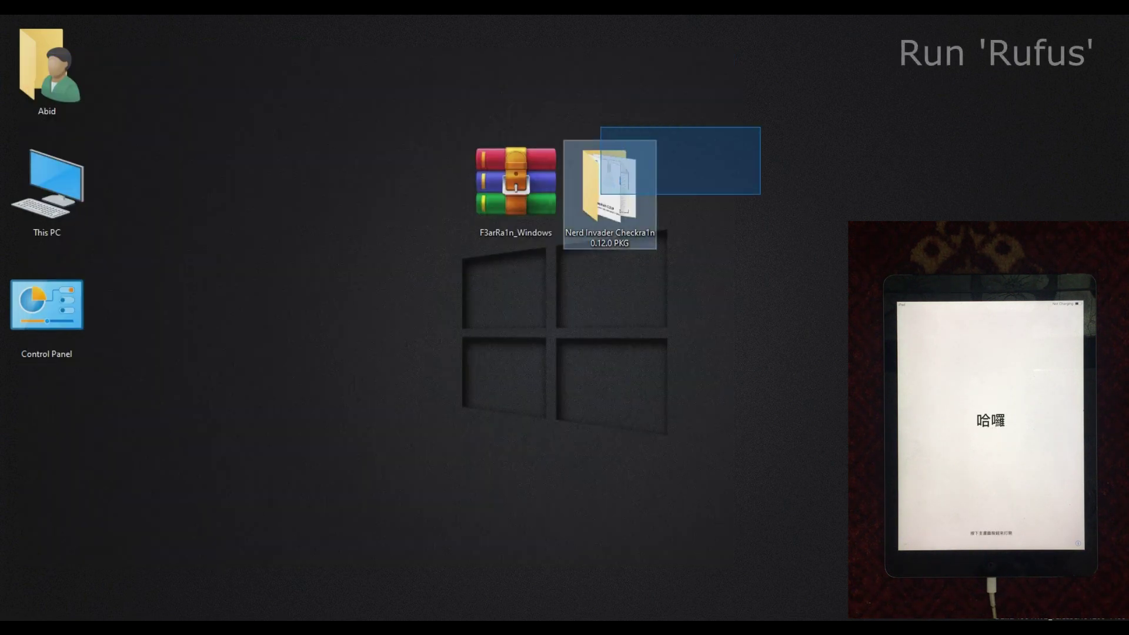
Open the Nerd Invader Checkra1n 0.12.0 PKG folder in extra large icons and launch rufus-3.10.
drag(763, 127, 468, 221)
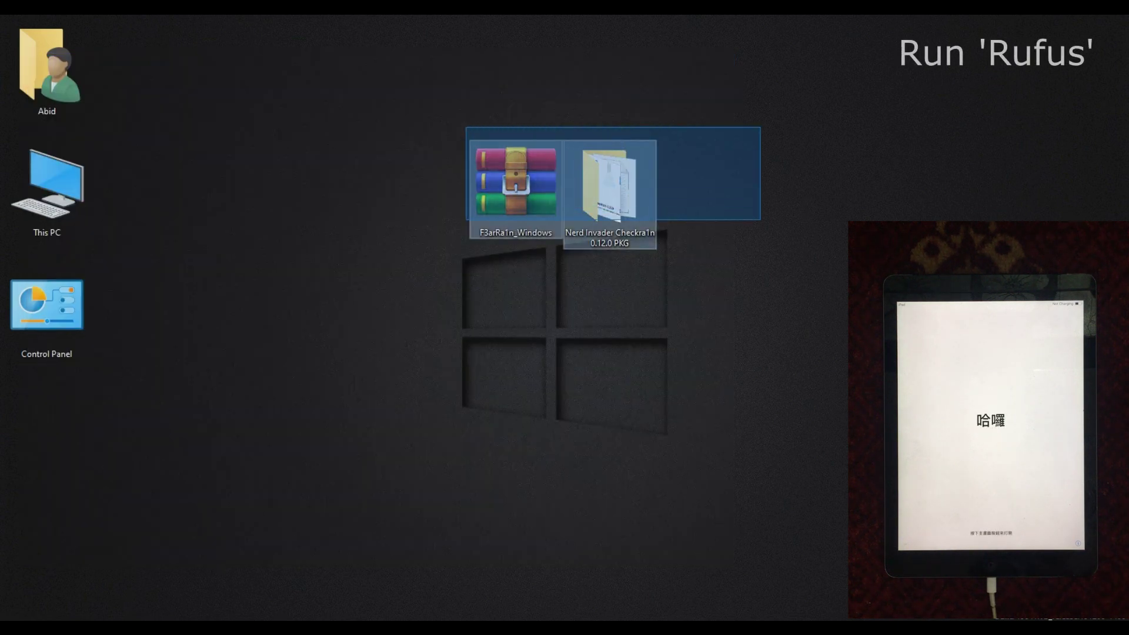
click(609, 194)
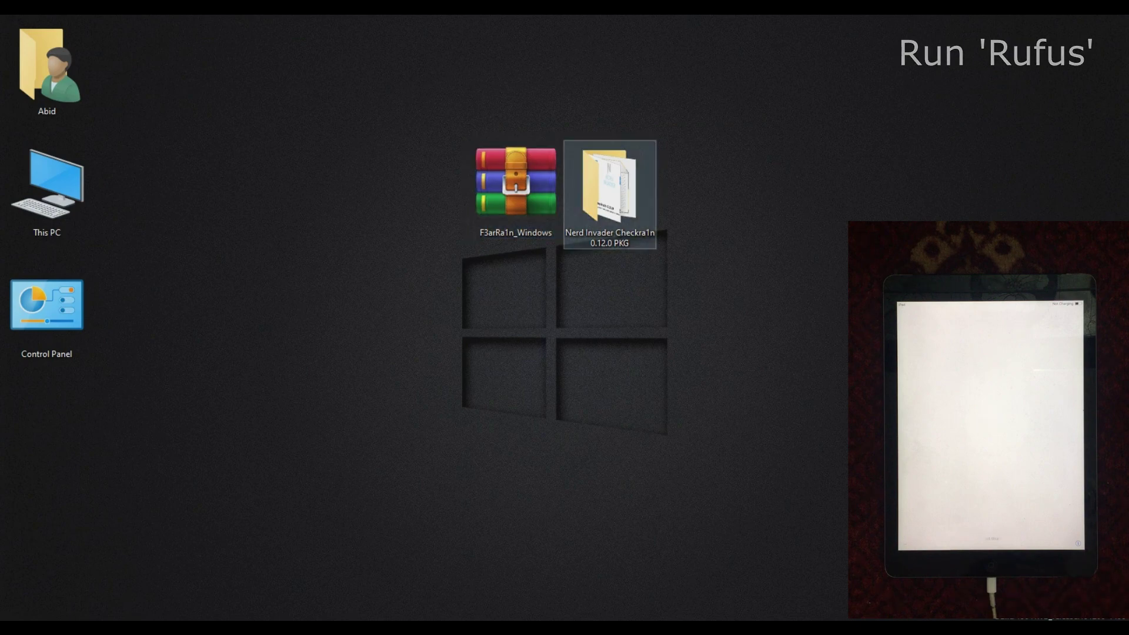
double_click(609, 194)
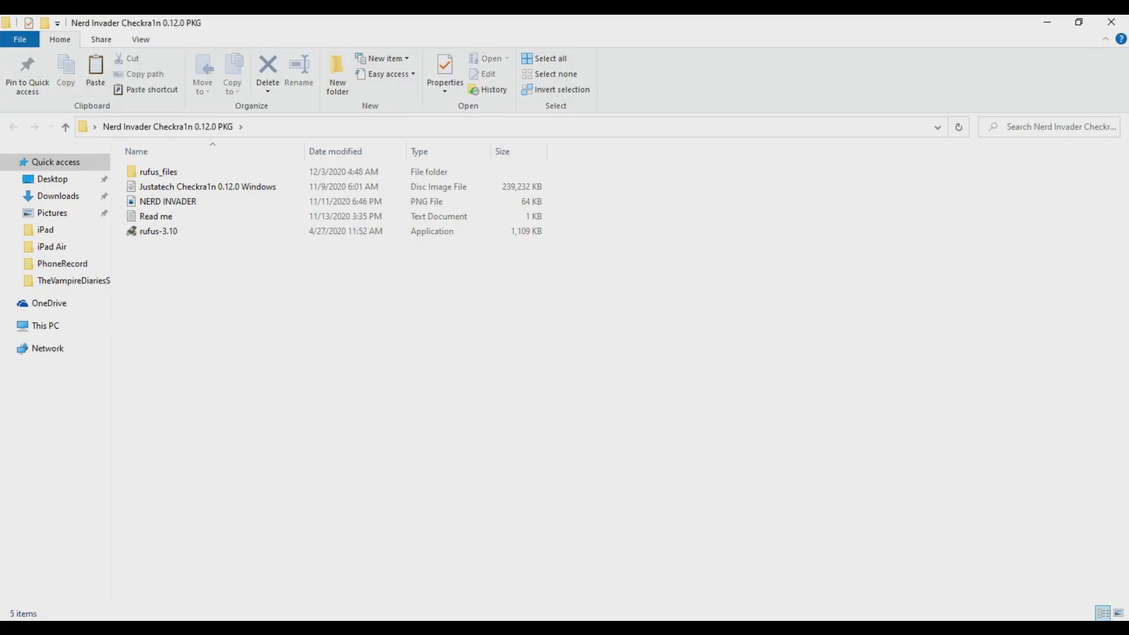
right_click(271, 292)
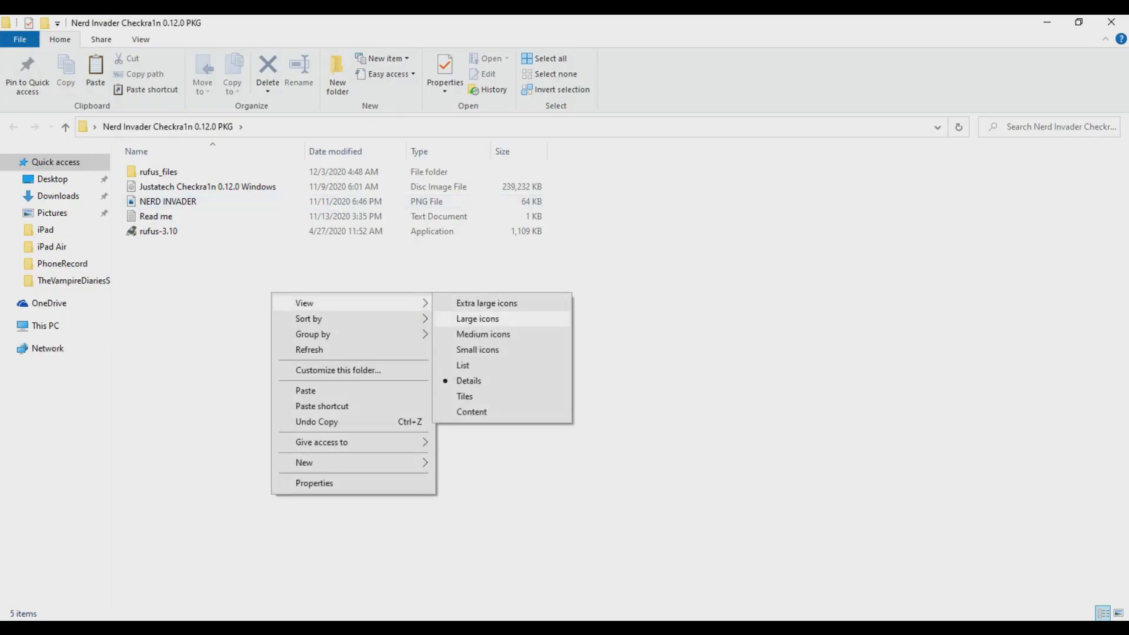
click(485, 304)
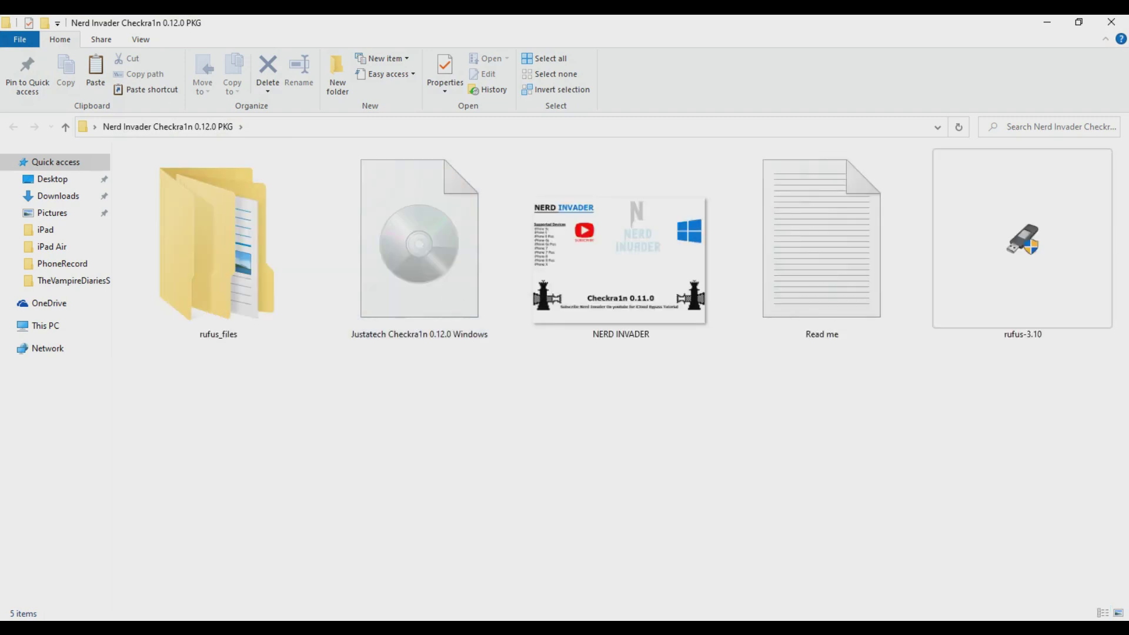
click(1023, 243)
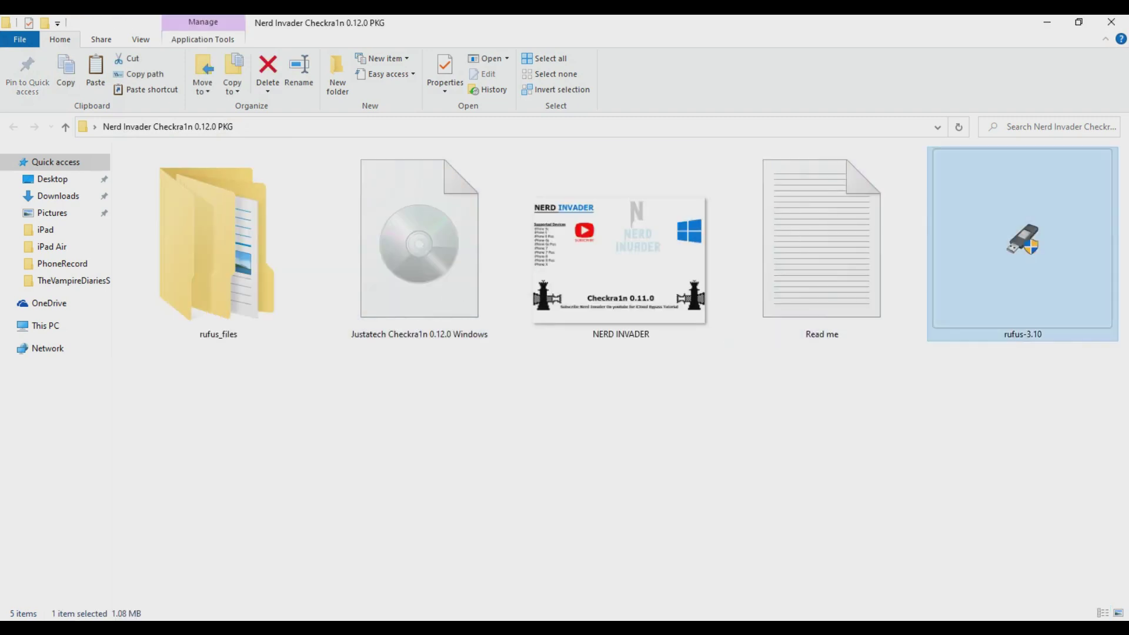
double_click(1022, 243)
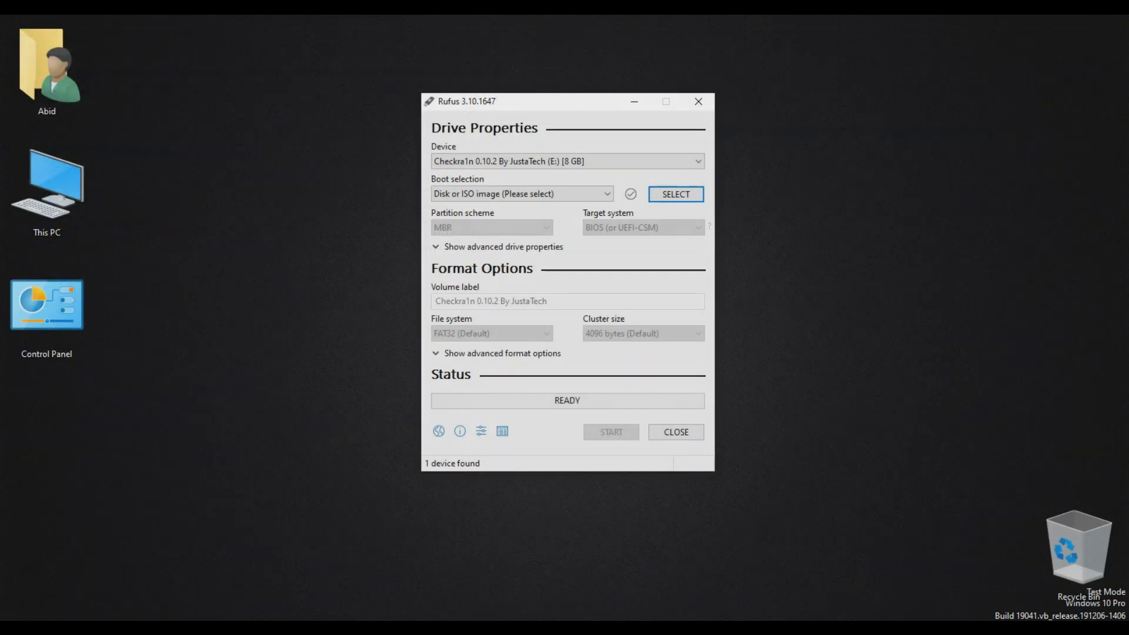
Load the Justatech Checkra1n 0.12.0 image from the Desktop PKG folder and write it, confirming the erase.
key(Return)
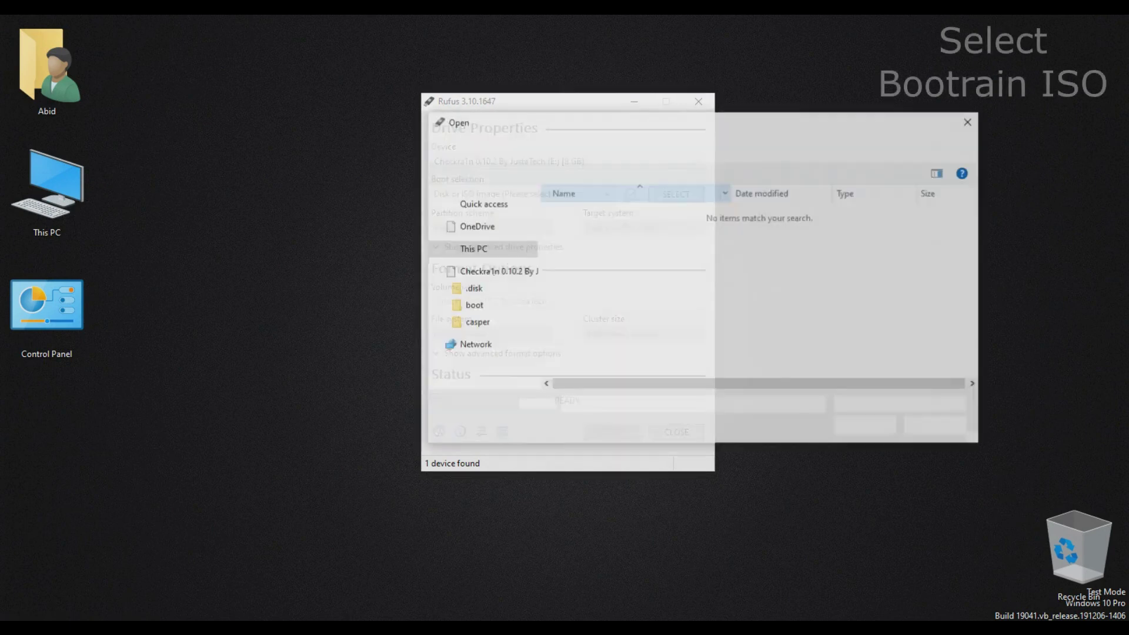
click(478, 220)
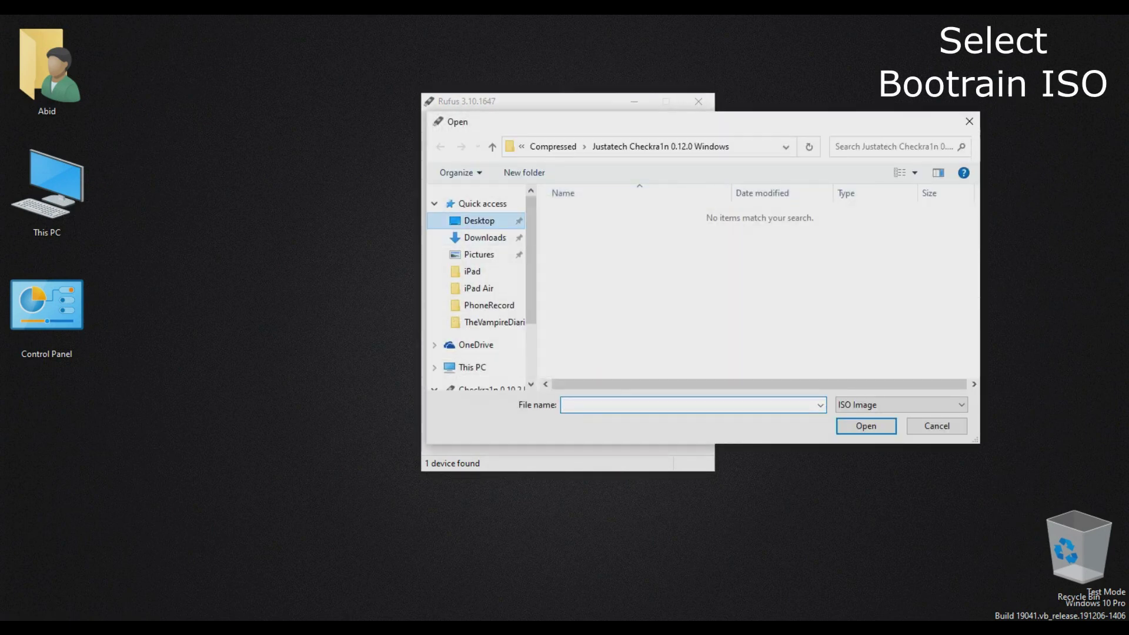
double_click(587, 233)
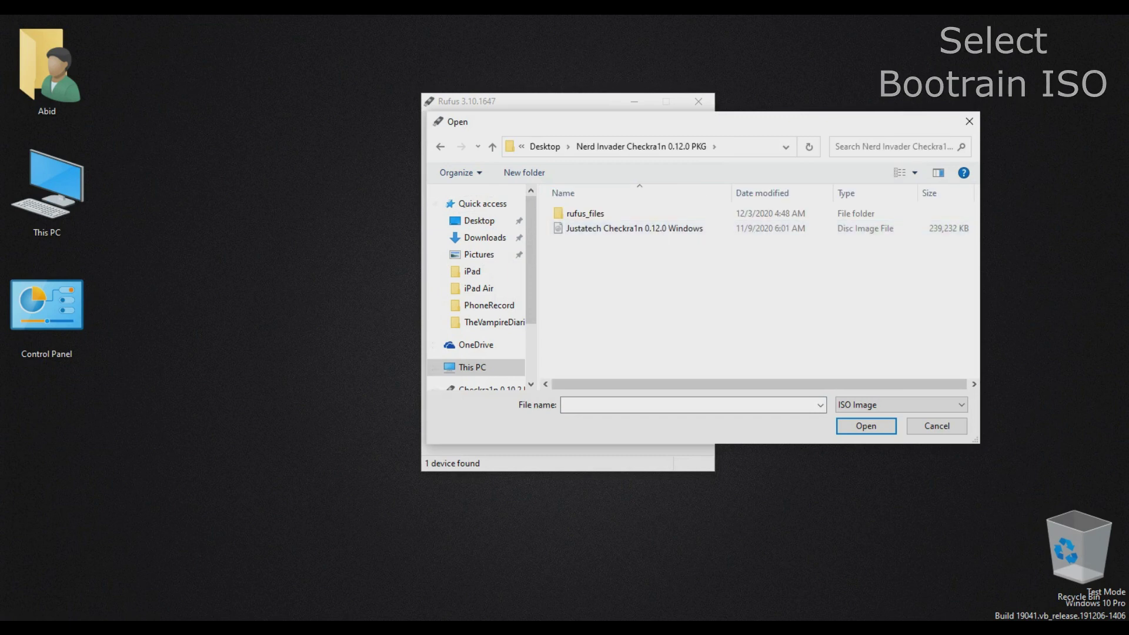
double_click(671, 229)
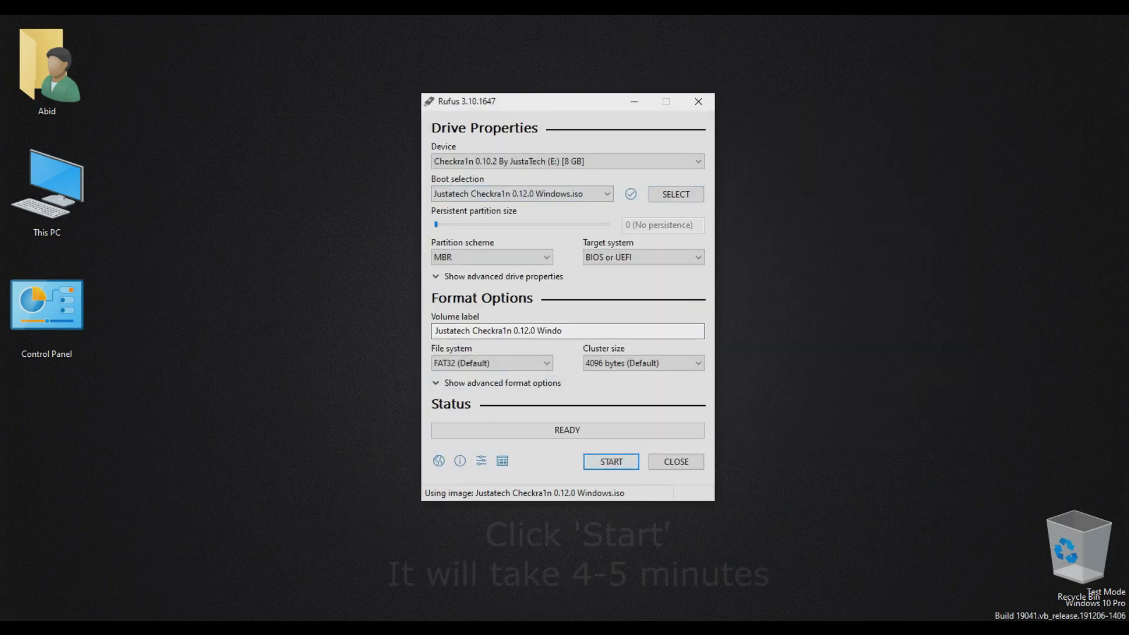
click(611, 462)
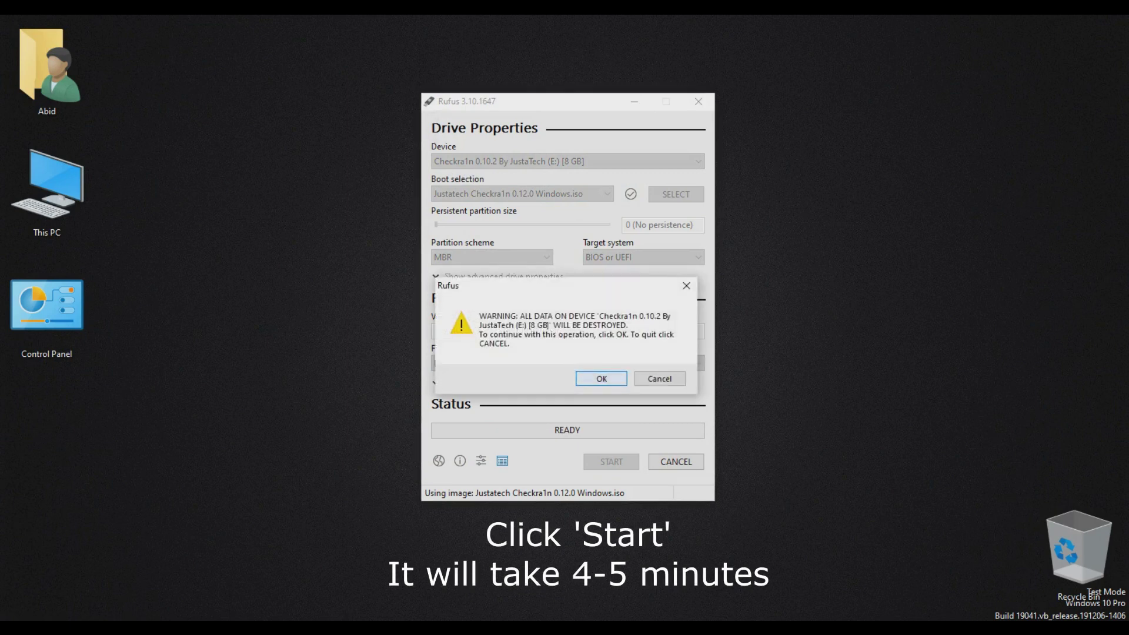
key(Return)
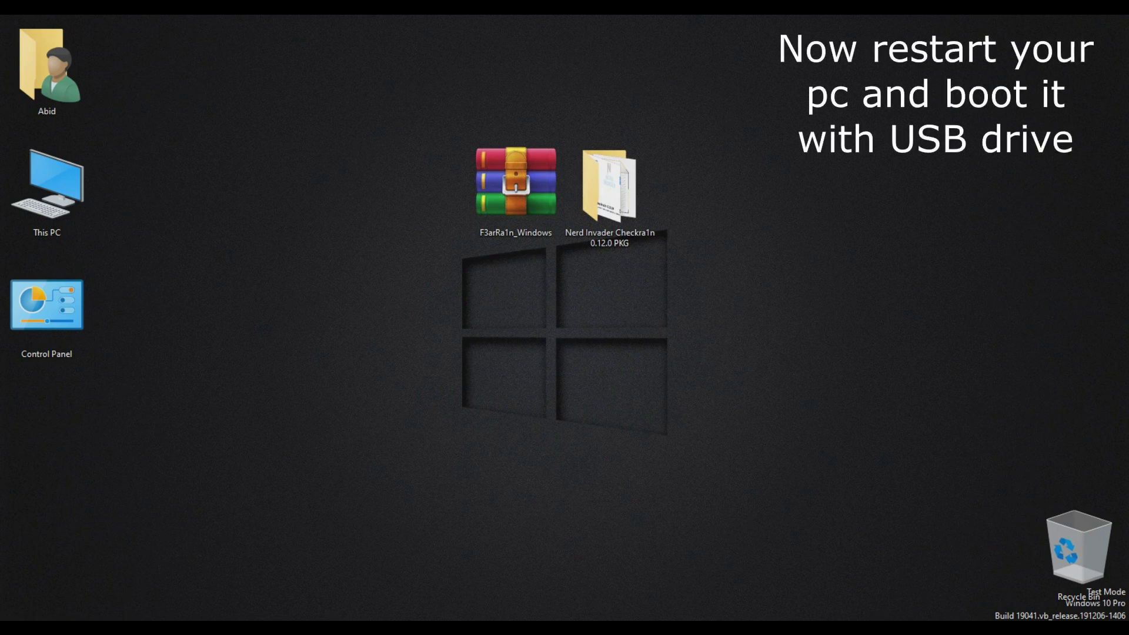
Restart the laptop from the Start power menu and bring up the F9 boot options.
key(super)
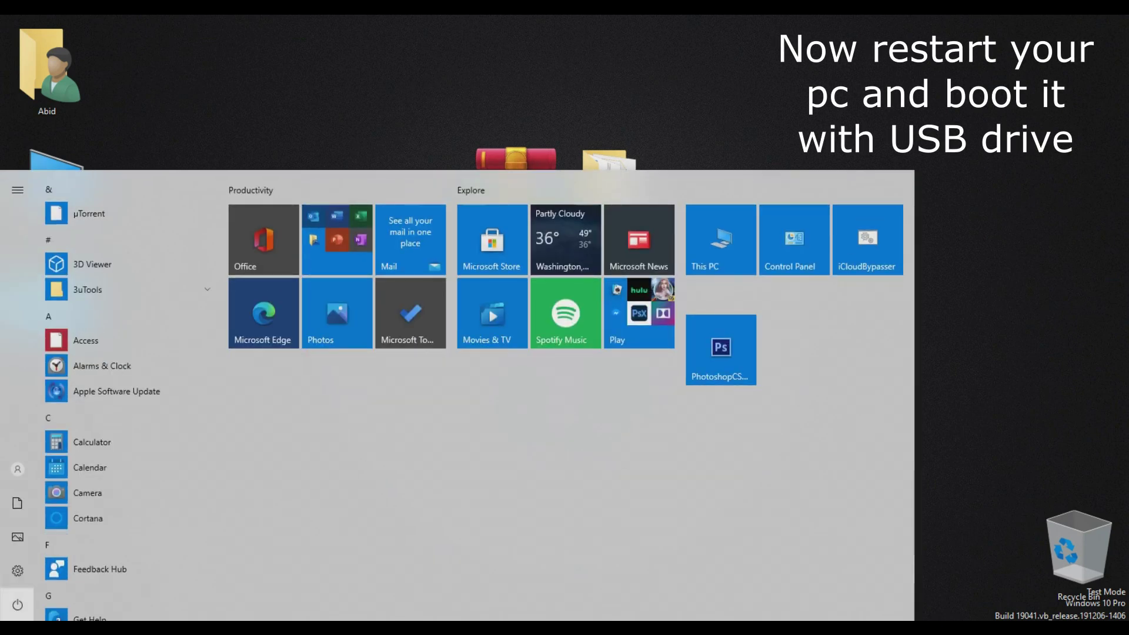
click(17, 606)
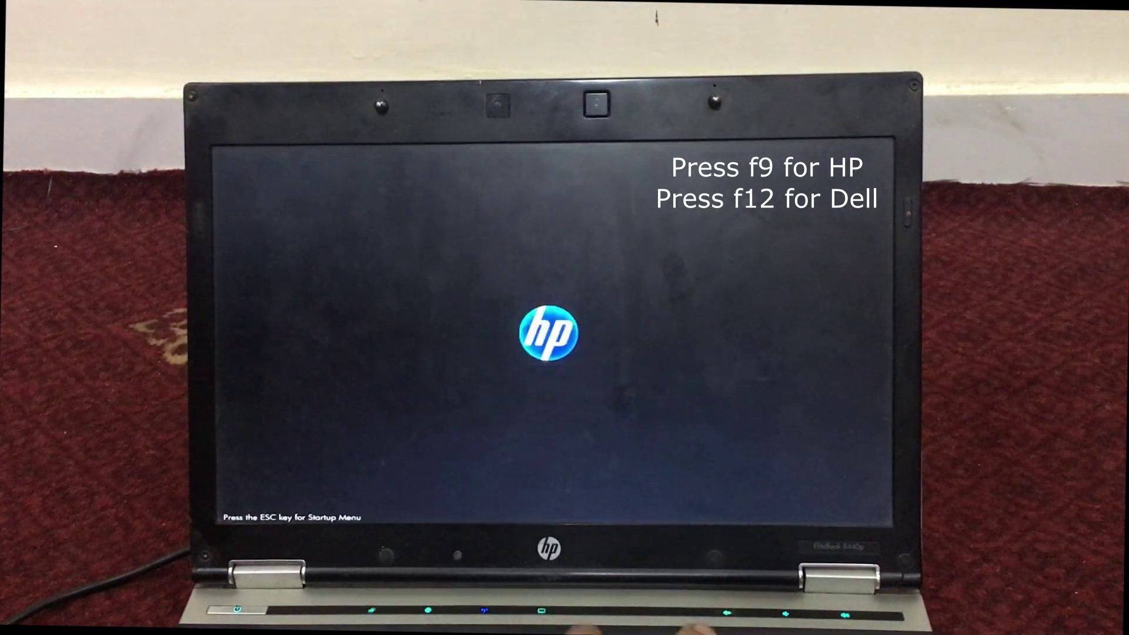
key(F9)
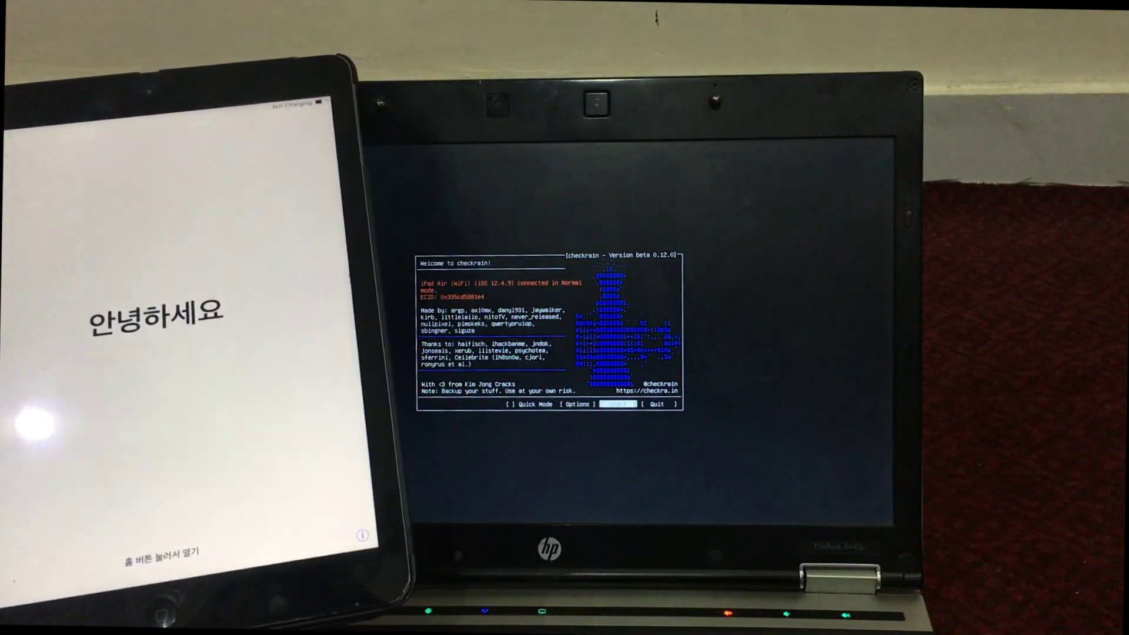
Start the checkra1n jailbreak on the iPad and continue to the DFU-mode instructions.
key(Right)
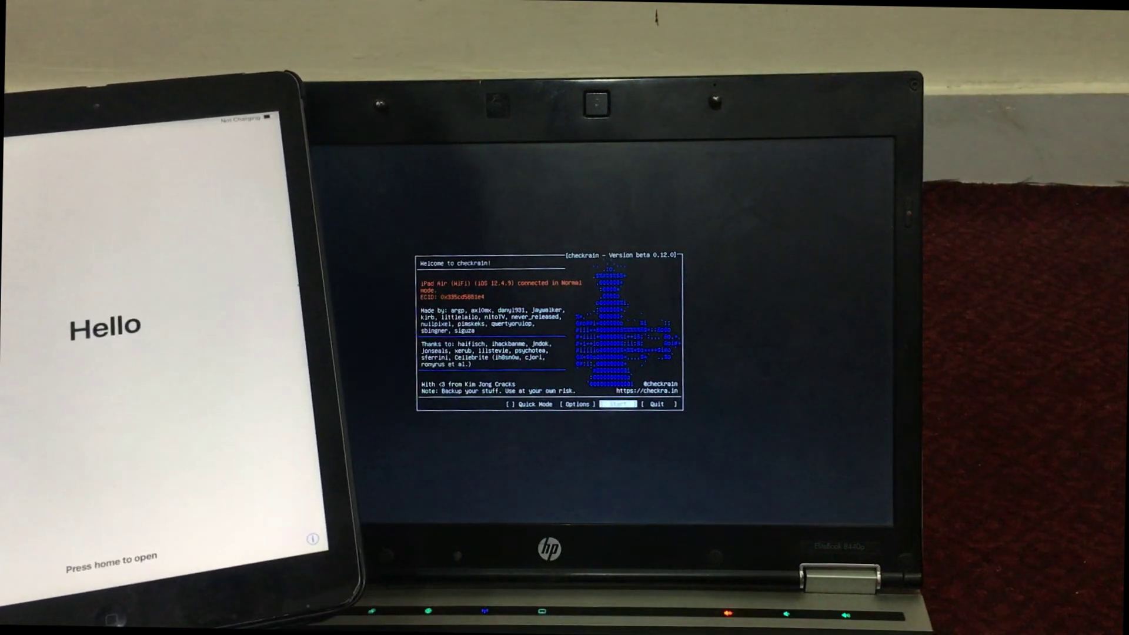
key(Return)
key(Return)
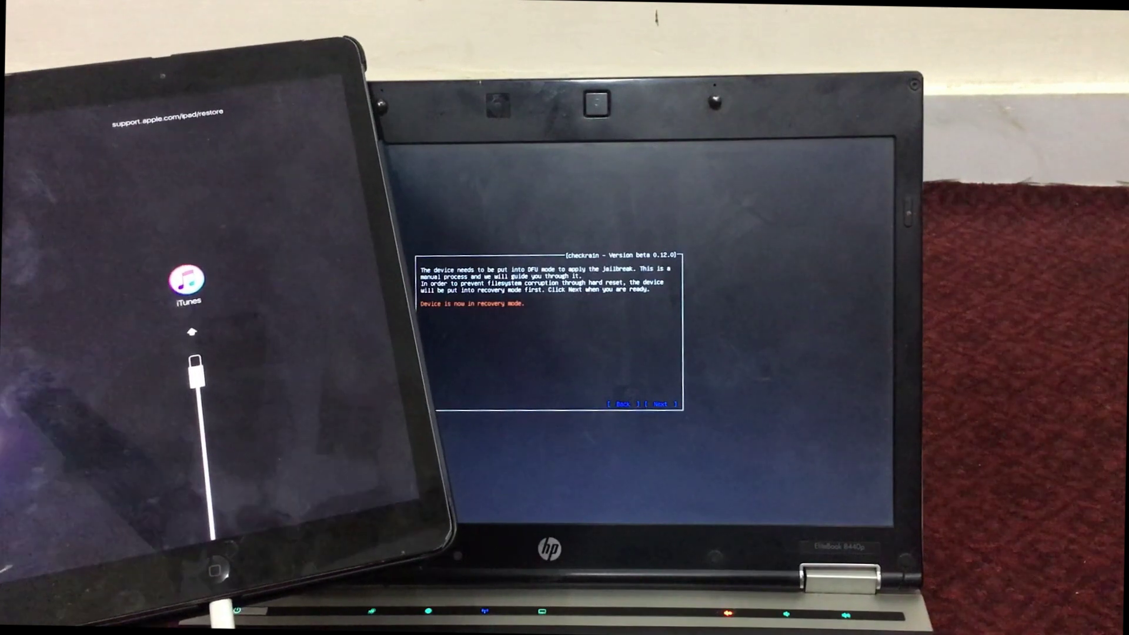
key(Return)
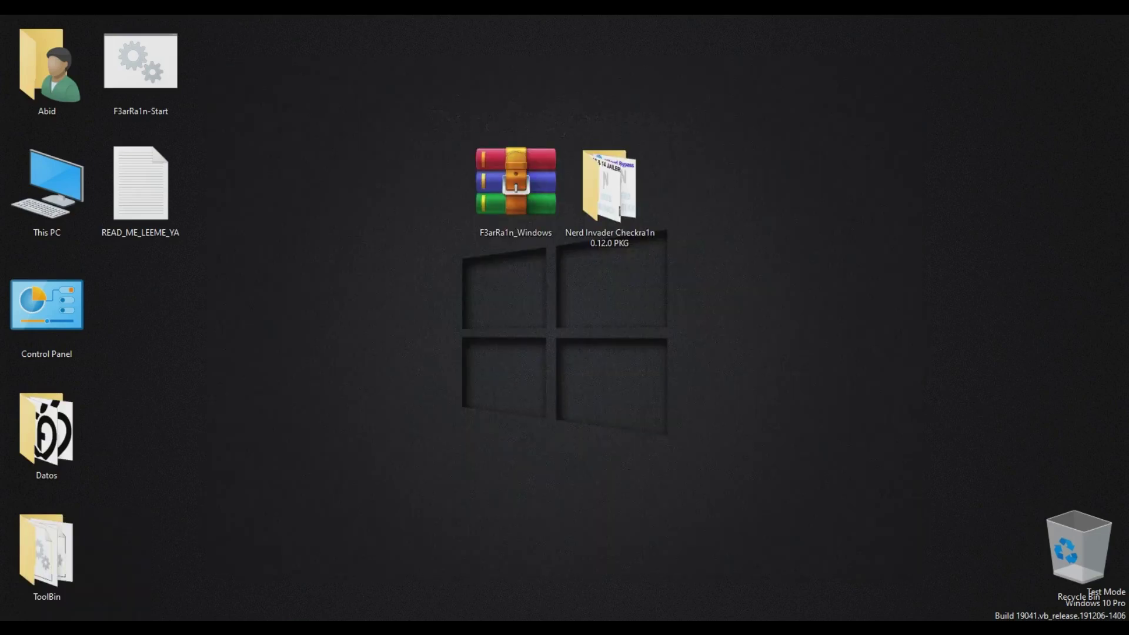
Launch the F3arRa1n-Start tool from the desktop.
click(141, 70)
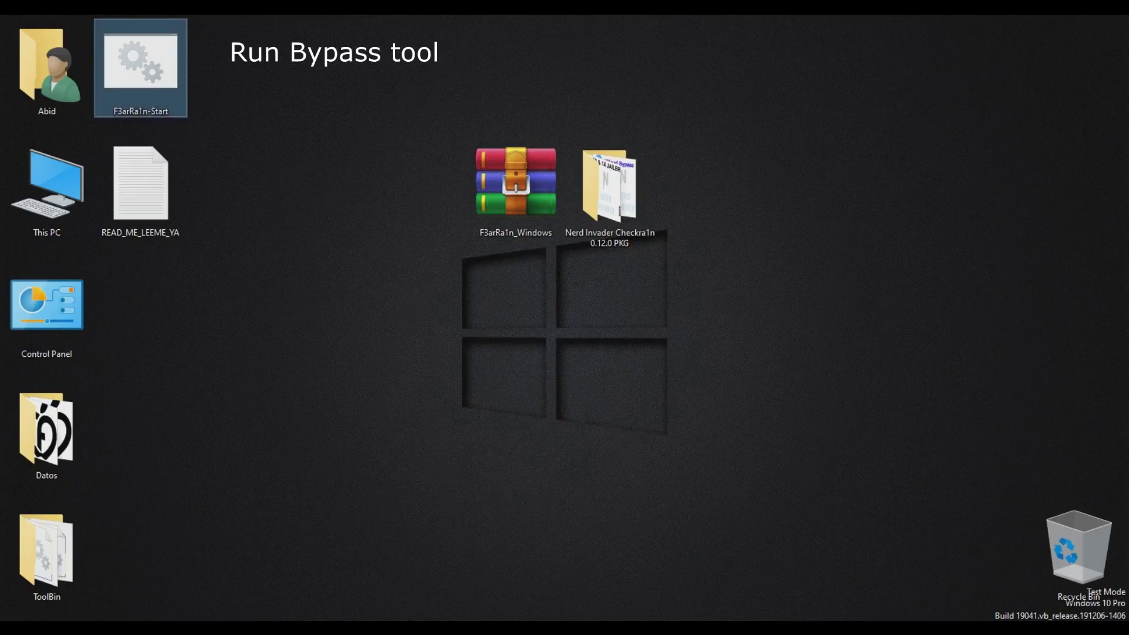
double_click(140, 70)
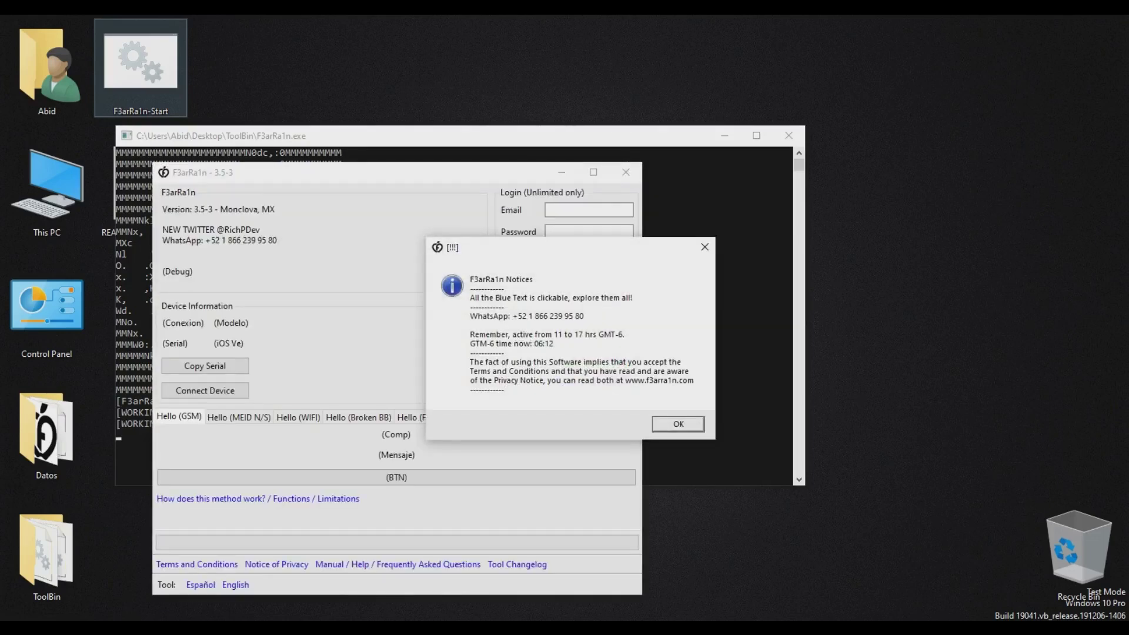
Dismiss the F3arRa1n notices and switch to the free Hello bypass method.
click(678, 423)
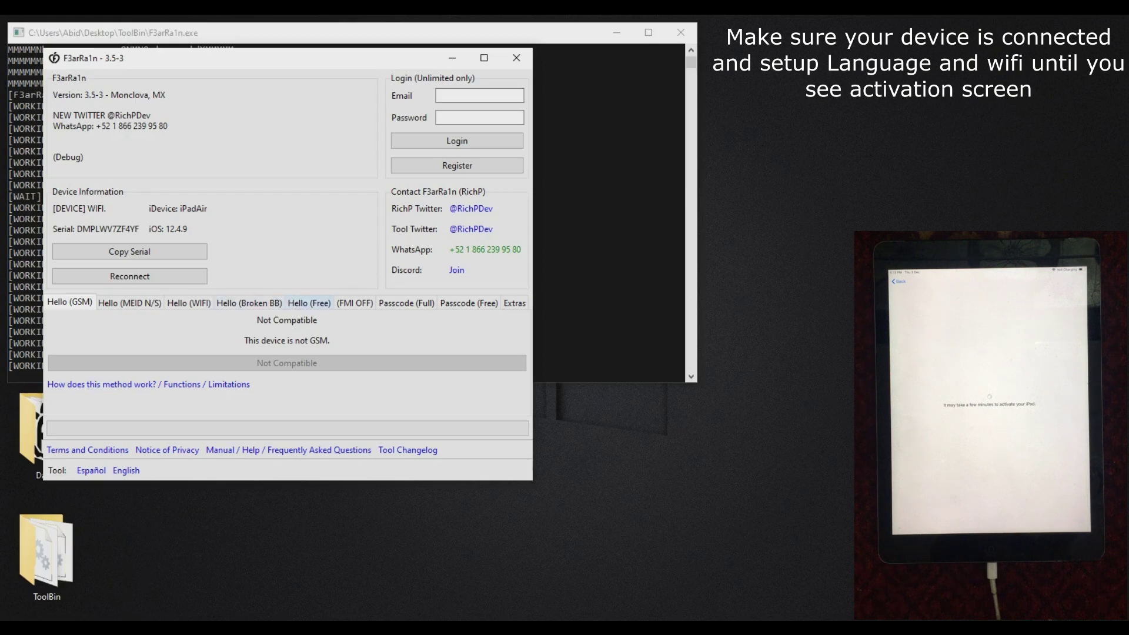
click(309, 303)
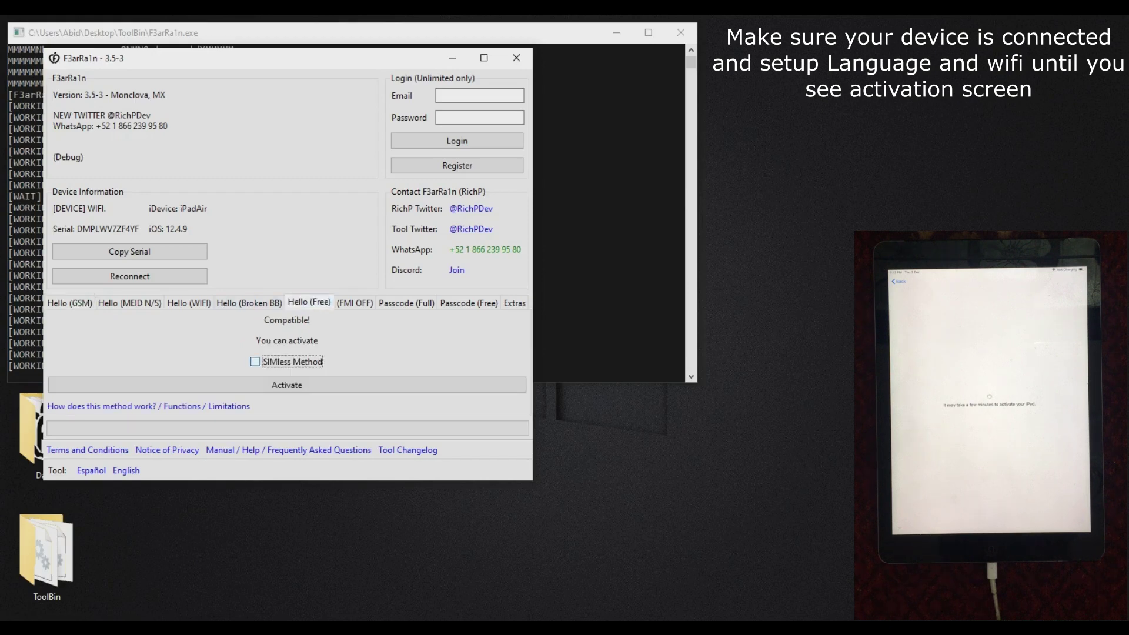
Start the Hello activation, accepting the checkra1n version warning and the pre-activation checklist.
click(287, 385)
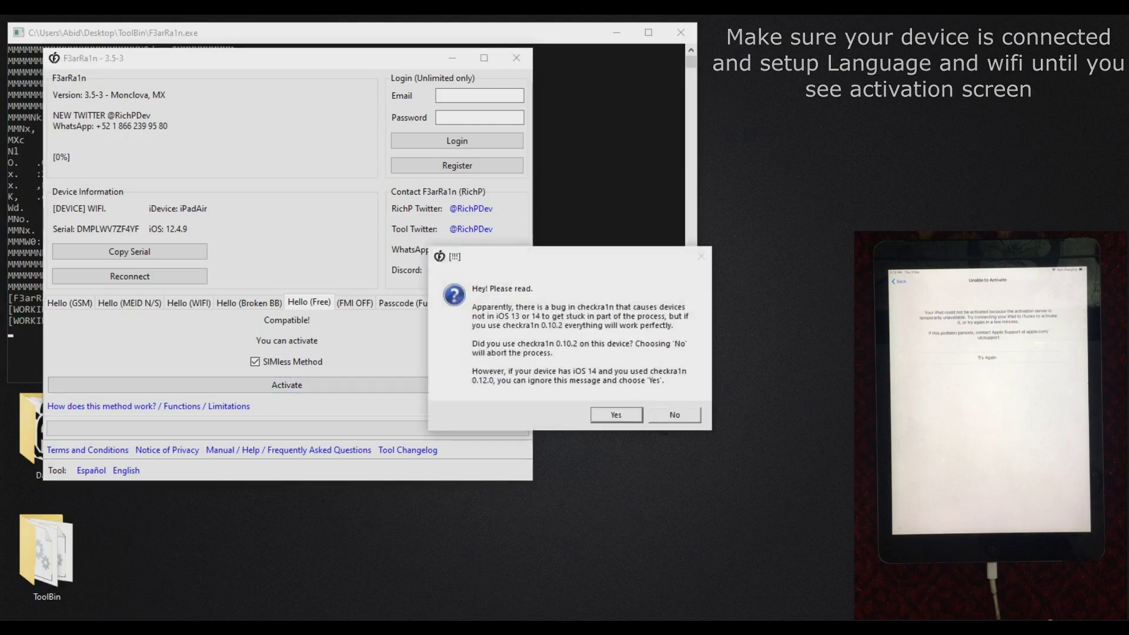
key(Return)
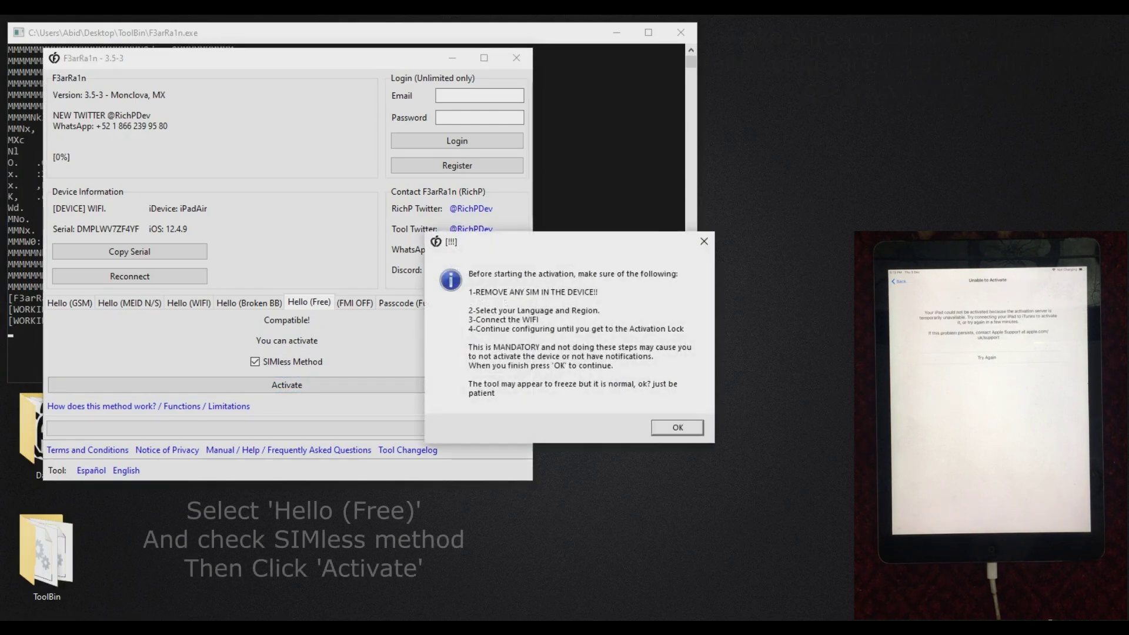
key(Return)
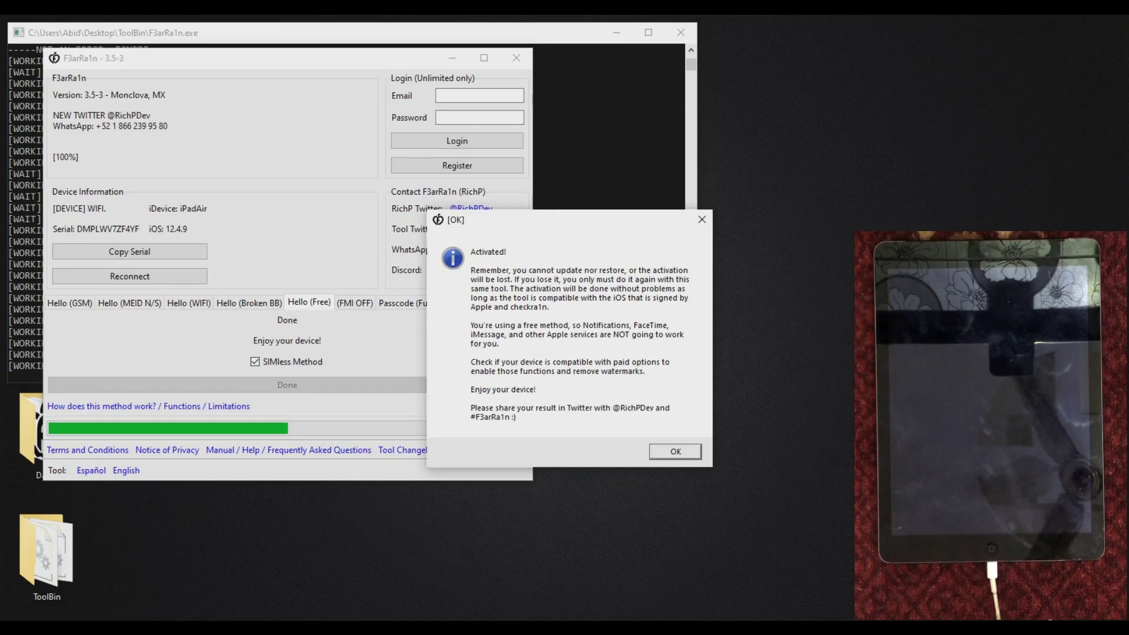
Nudge the Activated! notice slightly to the left.
drag(564, 219, 548, 218)
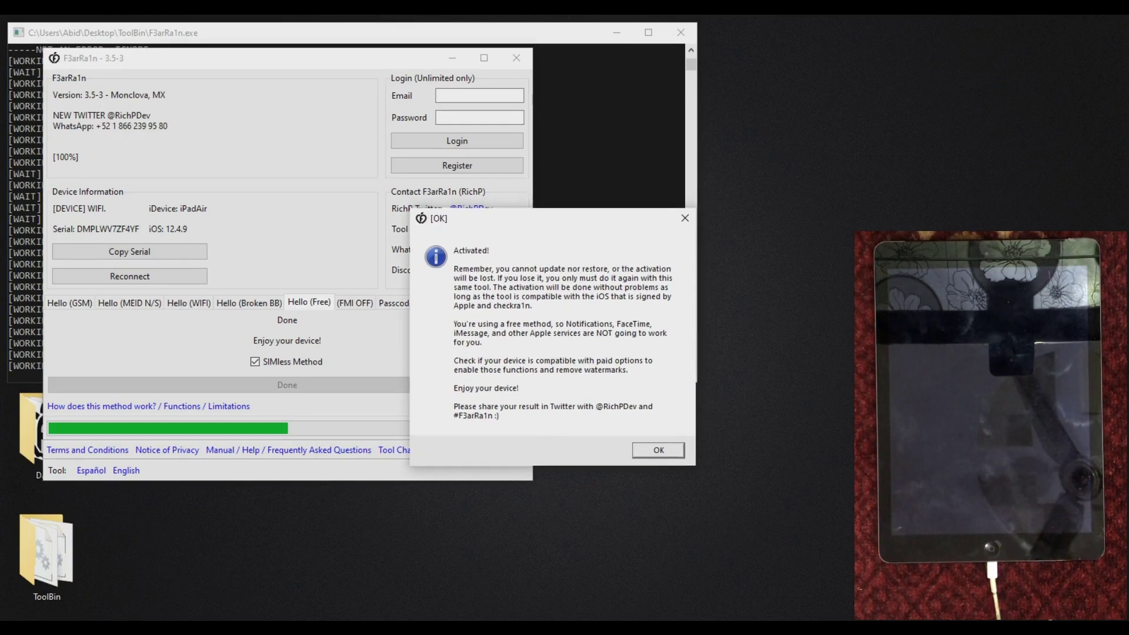